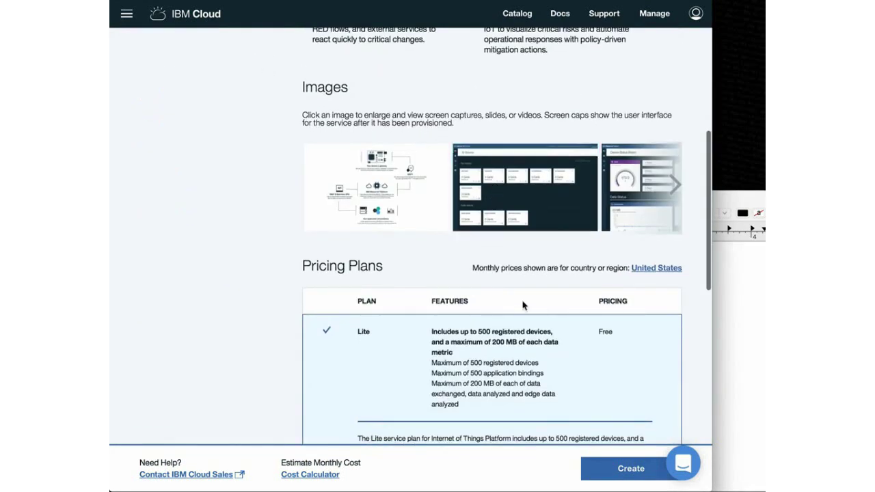
Create the Lite-plan Internet of Things Platform service and launch its Watson IoT Platform dashboard.
{"action": "left_click", "coordinate": [640, 464]}
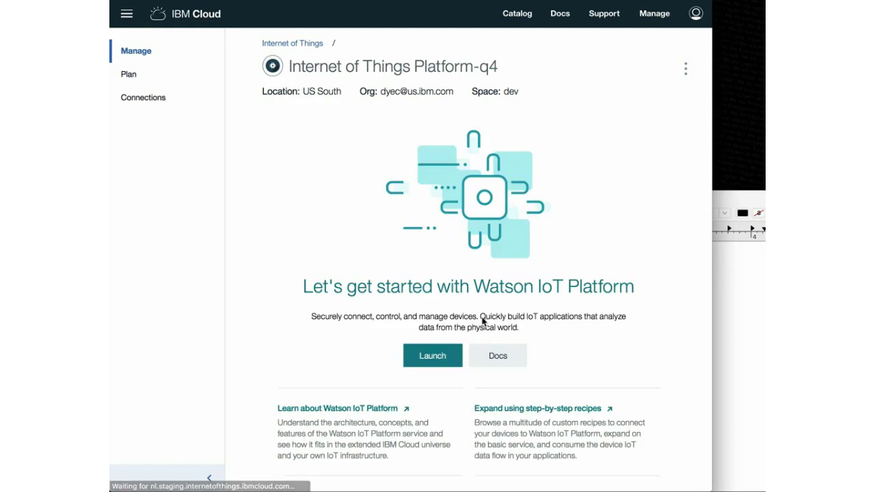
{"action": "left_click", "coordinate": [435, 354]}
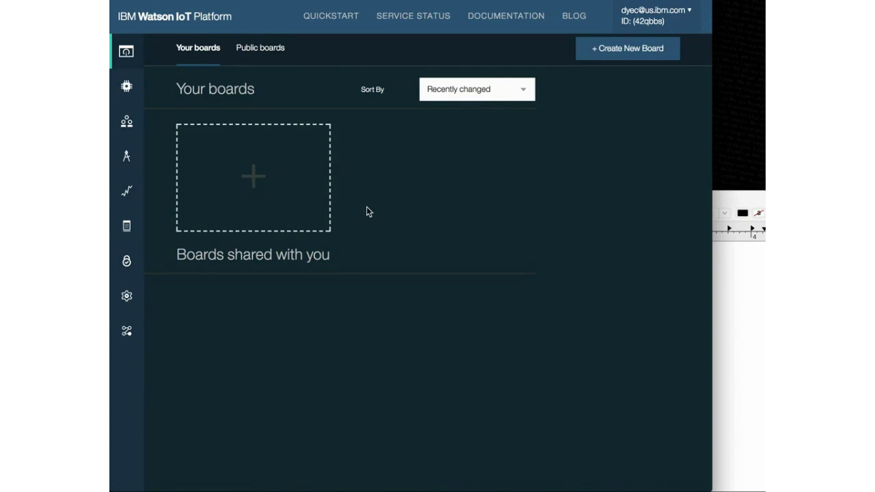
Switch on Activate Experimental Features in the organization's general settings.
{"action": "mouse_move", "coordinate": [136, 104]}
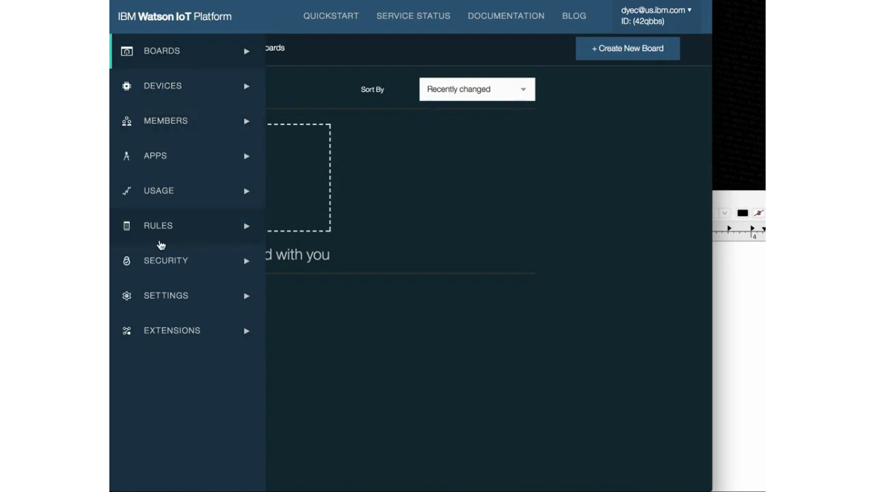
{"action": "left_click", "coordinate": [165, 296]}
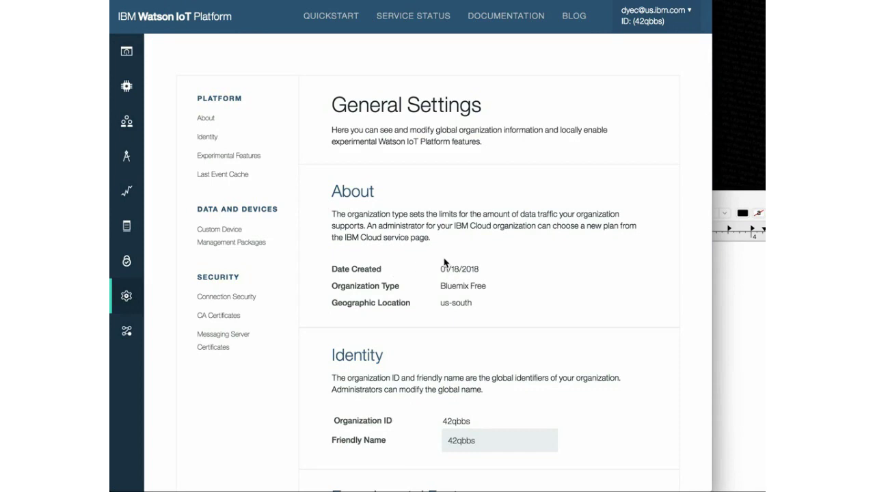
{"action": "scroll", "coordinate": [445, 263], "scroll_direction": "down", "scroll_amount": 3}
{"action": "scroll", "coordinate": [445, 262], "scroll_direction": "down", "scroll_amount": 2}
{"action": "left_click", "coordinate": [488, 311]}
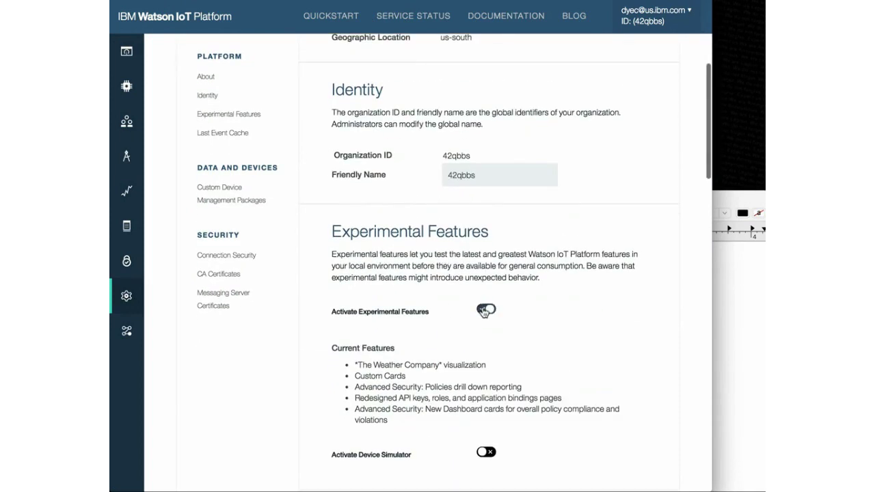
Enable the Edge Preview mode development flag and return to General Settings.
{"action": "scroll", "coordinate": [427, 271], "scroll_direction": "down", "scroll_amount": 15}
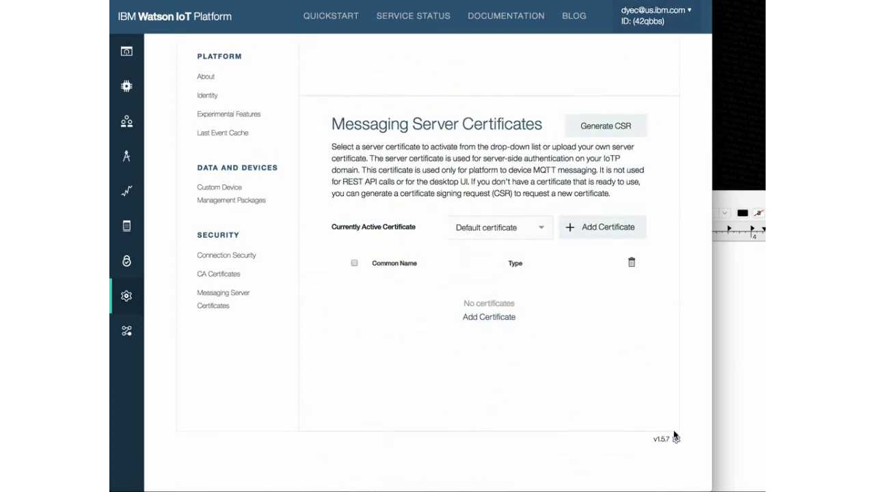
{"action": "left_click", "coordinate": [676, 436]}
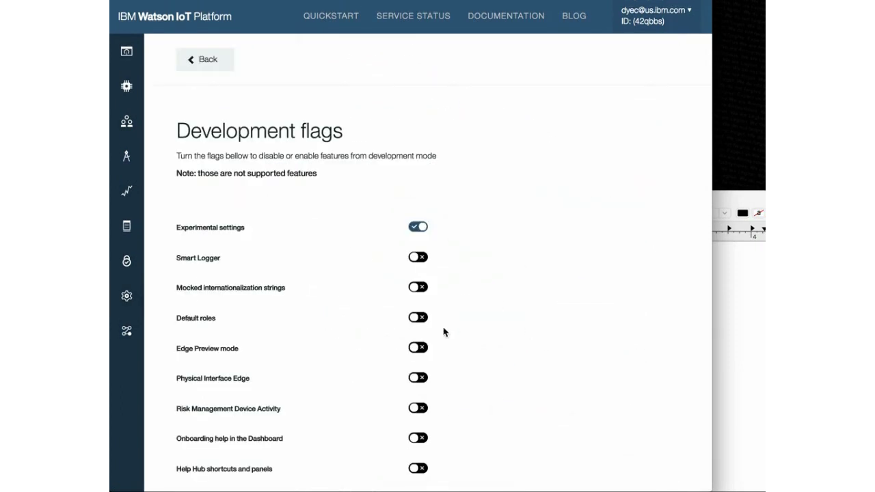
{"action": "left_click", "coordinate": [418, 348]}
{"action": "left_click", "coordinate": [203, 65]}
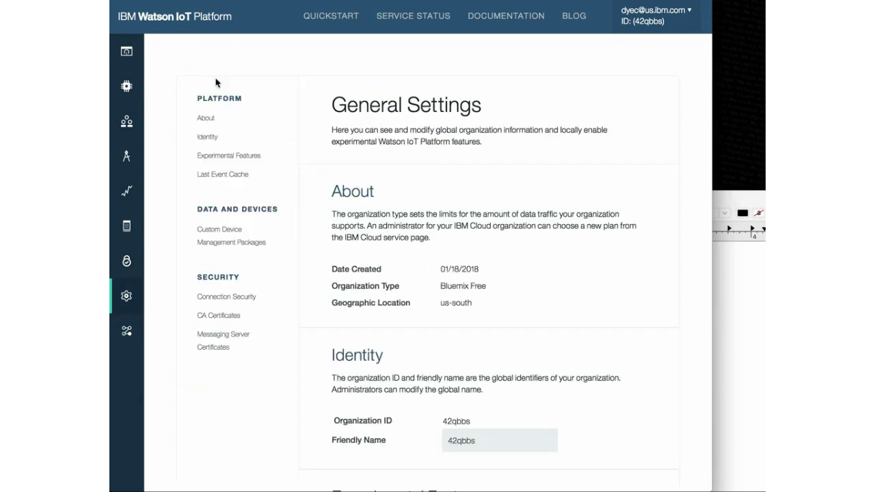
Start adding a new device type of kind Gateway from Devices > Device Types.
{"action": "left_click", "coordinate": [142, 87]}
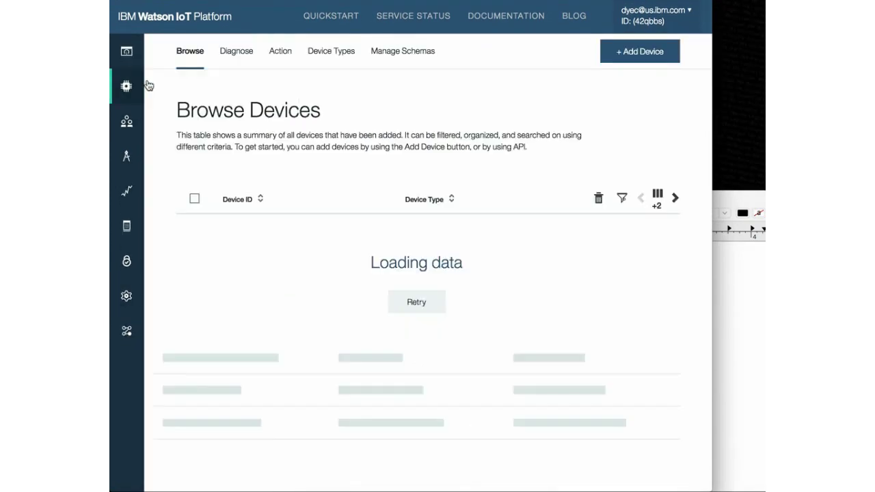
{"action": "left_click", "coordinate": [341, 57]}
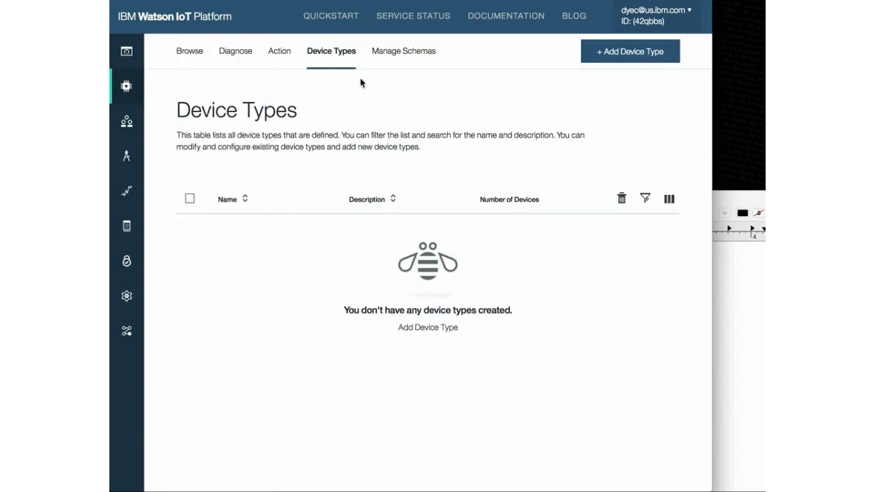
{"action": "left_click", "coordinate": [659, 54]}
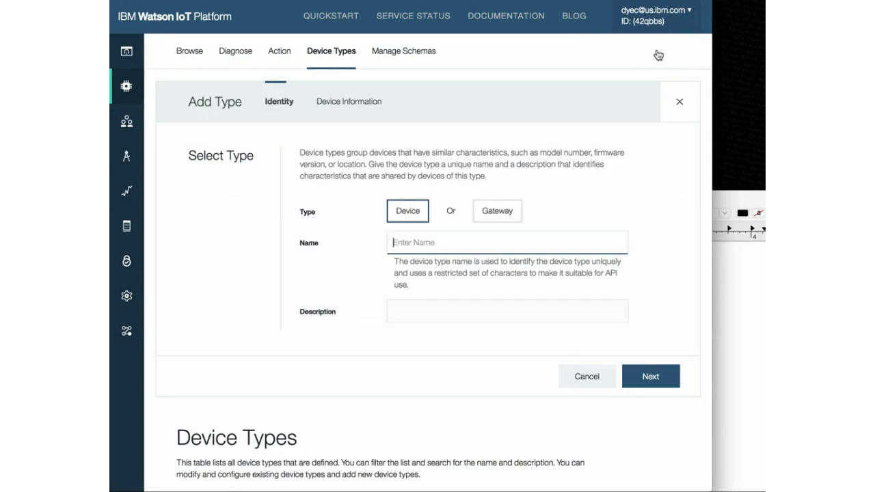
{"action": "left_click", "coordinate": [500, 213]}
Name the gateway type asdfGateway, give it the description 'description', and continue.
{"action": "left_click", "coordinate": [399, 241]}
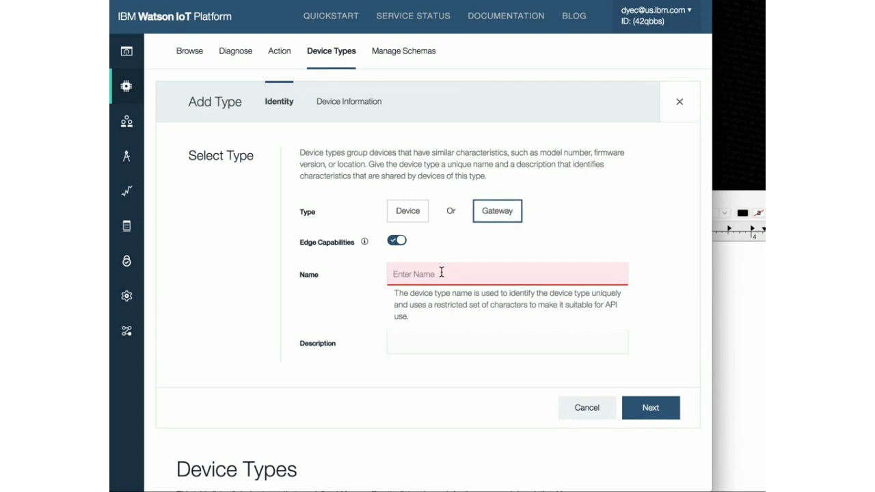
{"action": "type", "text": "asdfGateway"}
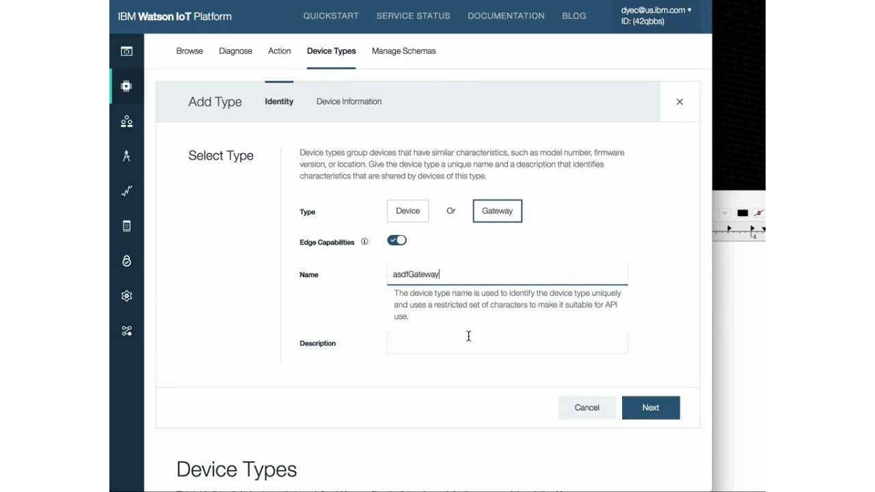
{"action": "left_click", "coordinate": [468, 336]}
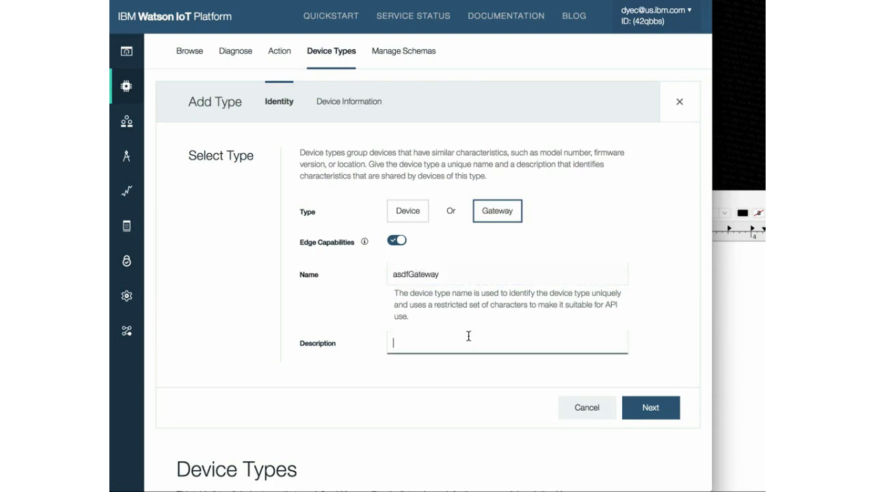
{"action": "type", "text": "dde"}
{"action": "left_click", "coordinate": [397, 342]}
{"action": "key", "text": "BackSpace"}
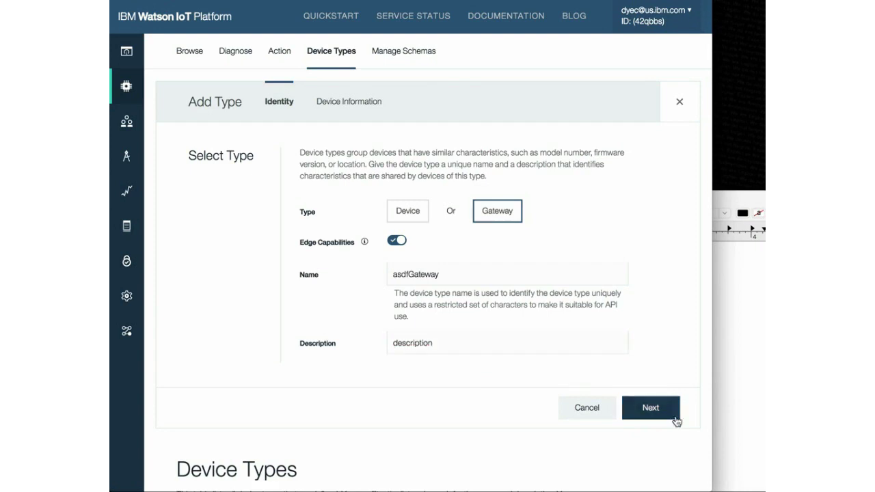
{"action": "left_click", "coordinate": [673, 415]}
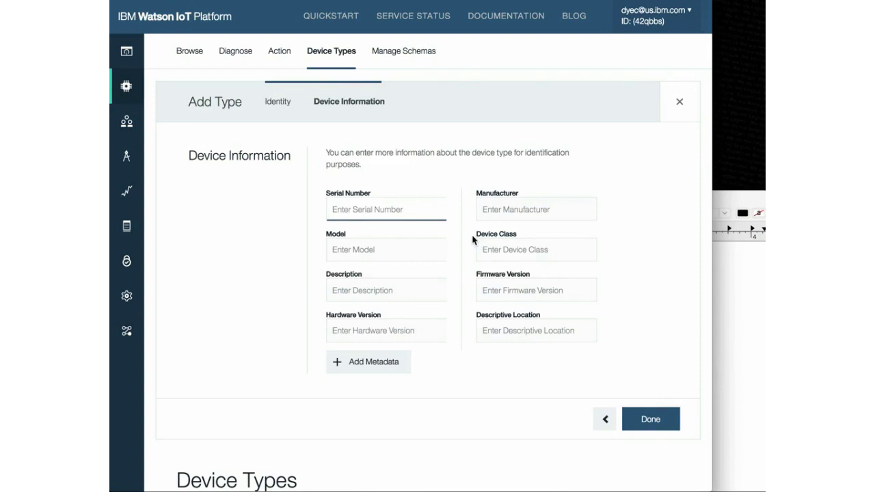
Leave Manufacturer, Model and Description blank, finish asdfGateway, and skip device registration and advanced interfaces.
{"action": "left_click", "coordinate": [497, 215]}
{"action": "left_click", "coordinate": [428, 245]}
{"action": "left_click", "coordinate": [422, 282]}
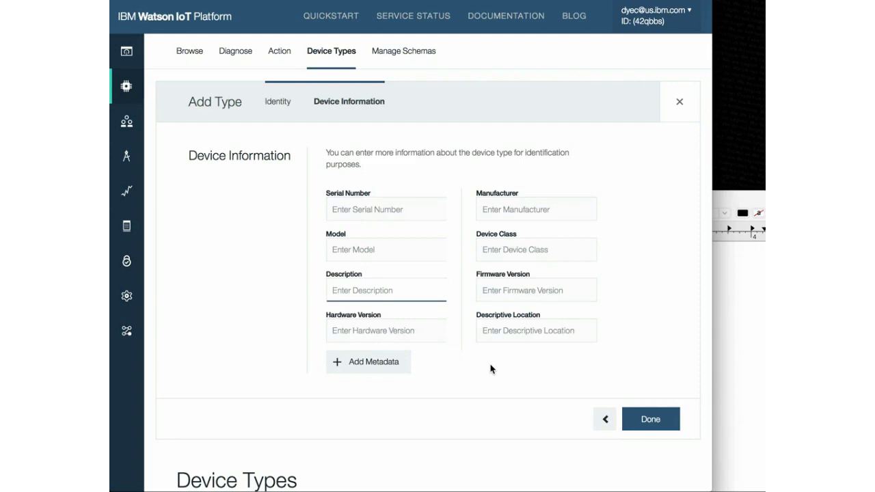
{"action": "left_click", "coordinate": [646, 420]}
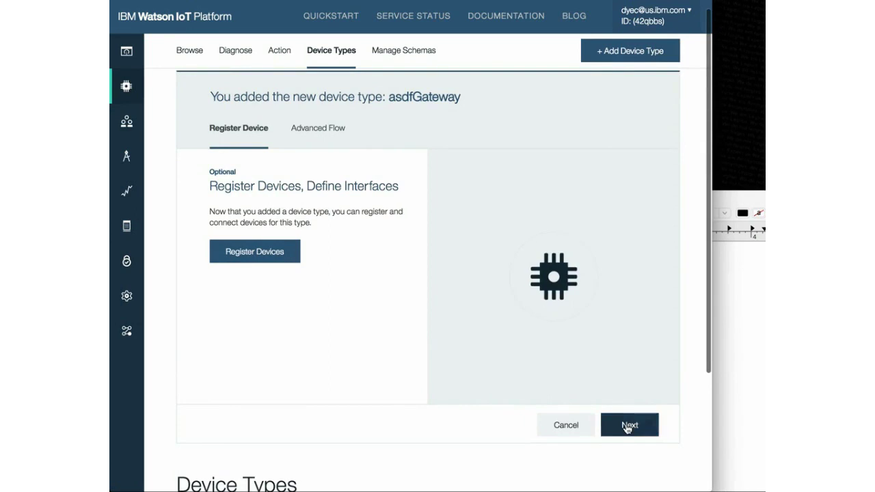
{"action": "left_click", "coordinate": [627, 426]}
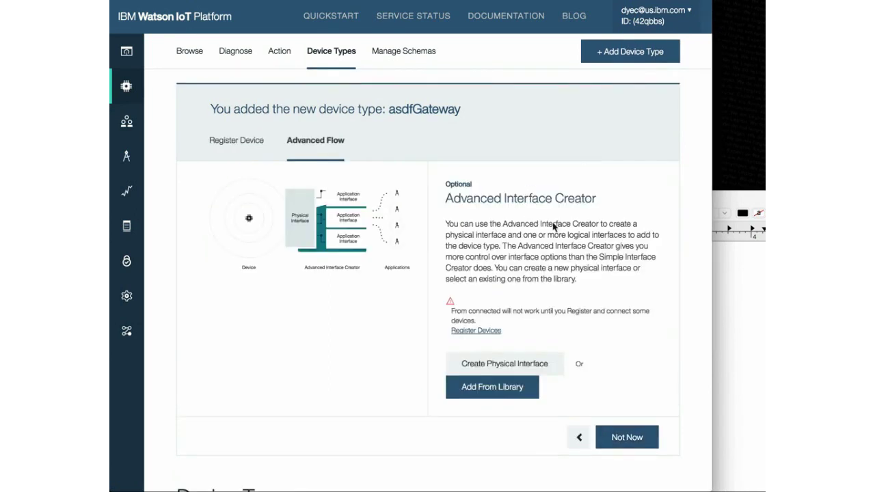
{"action": "left_click", "coordinate": [633, 441]}
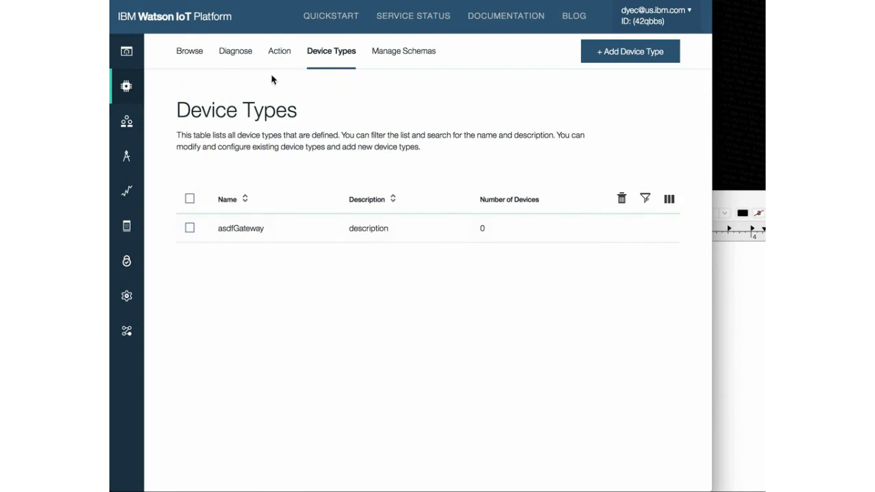
Start adding a new device of type asdfGateway and enter its Device ID.
{"action": "left_click", "coordinate": [135, 87]}
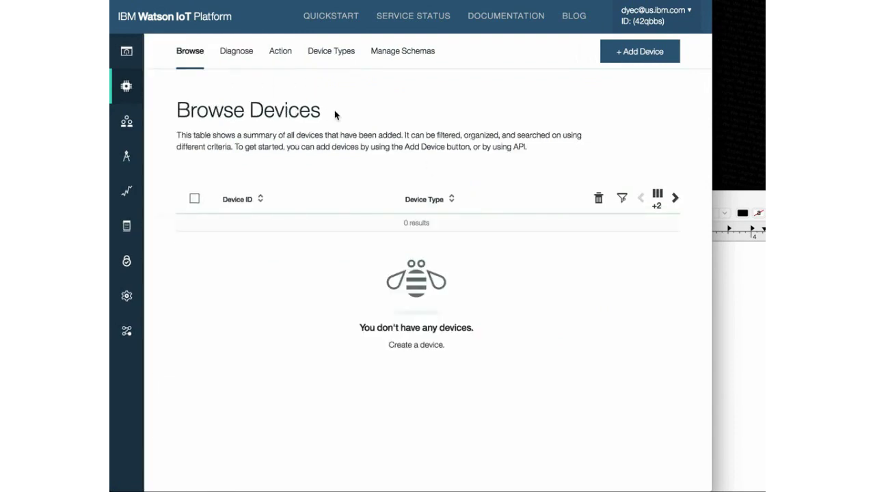
{"action": "left_click", "coordinate": [629, 56]}
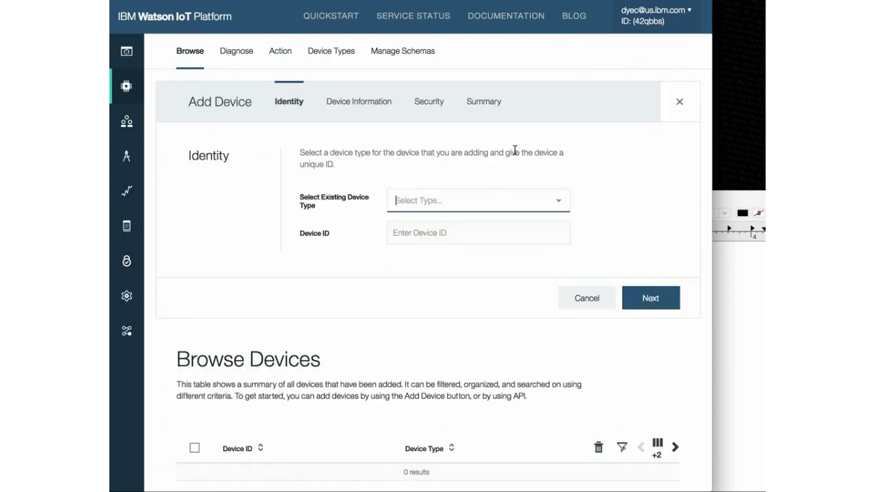
{"action": "left_click", "coordinate": [482, 195]}
{"action": "left_click", "coordinate": [474, 220]}
{"action": "left_click", "coordinate": [458, 233]}
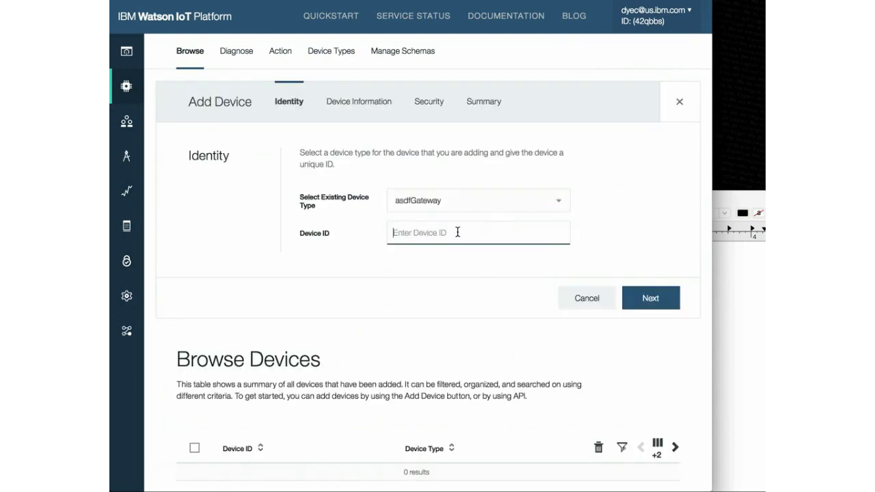
{"action": "type", "text": "asdfGatewayTX2"}
{"action": "double_click", "coordinate": [449, 233]}
{"action": "key", "text": "super+c"}
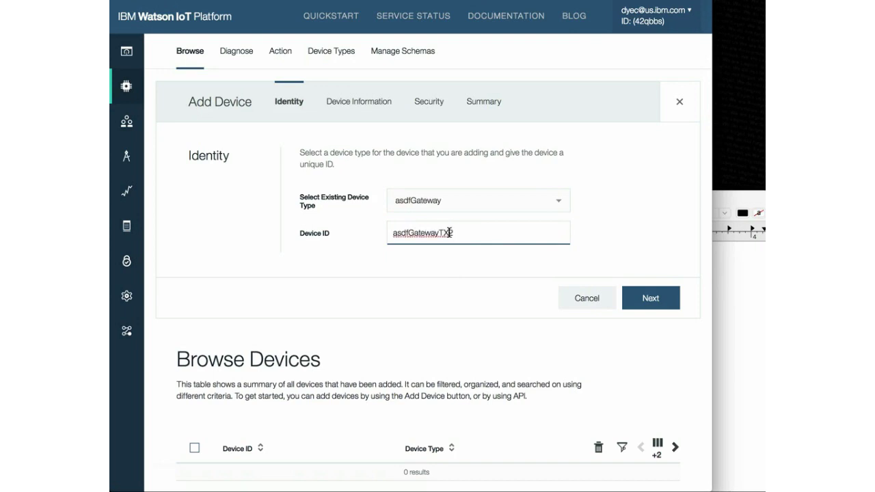
{"action": "left_click", "coordinate": [488, 237]}
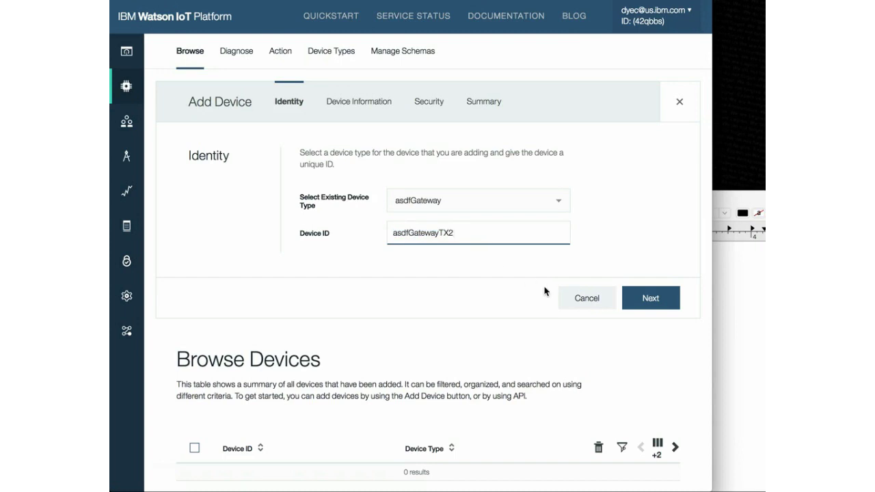
{"action": "left_click", "coordinate": [650, 298]}
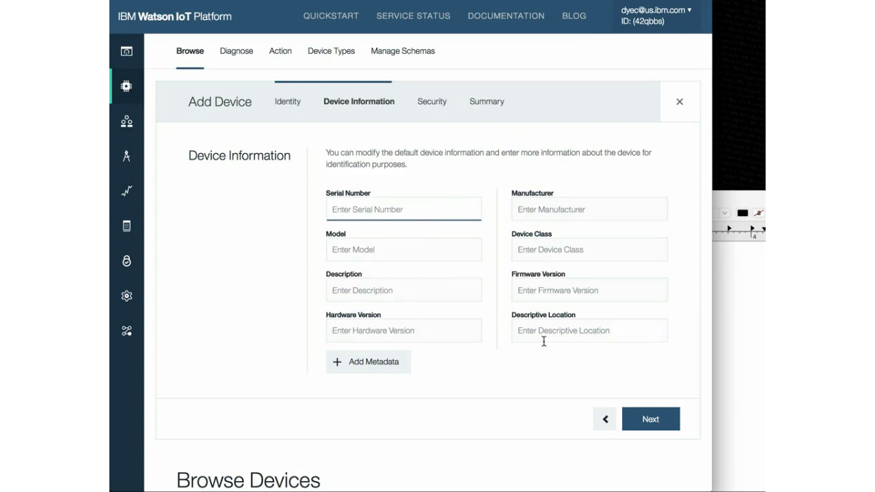
Enter a self-provided authentication token made from the device ID plus a suffix.
{"action": "left_click", "coordinate": [648, 418]}
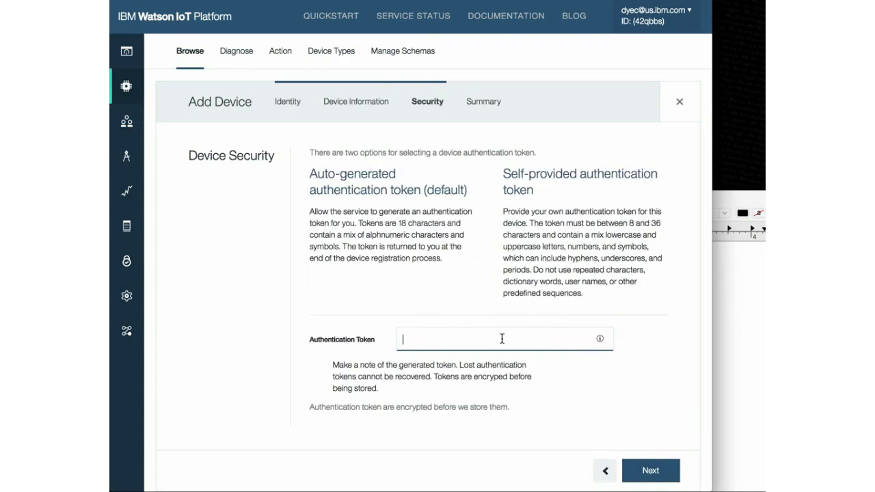
{"action": "key", "text": "super+v"}
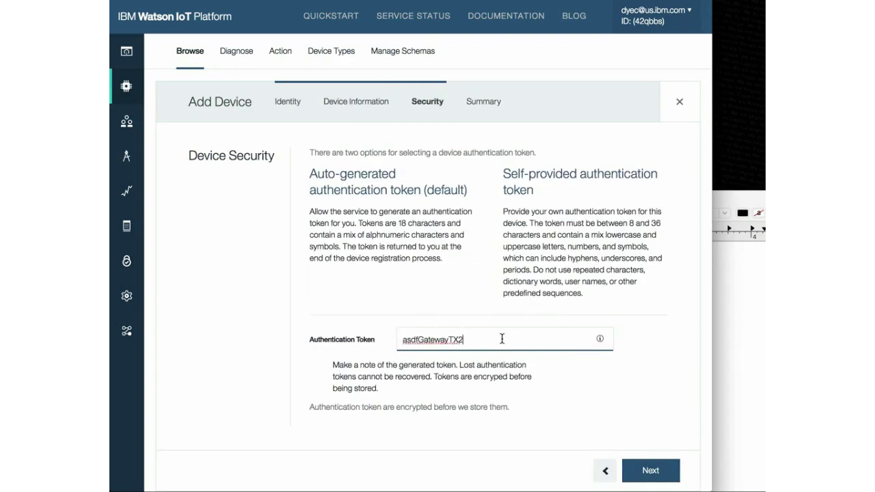
{"action": "type", "text": "edge"}
{"action": "left_click", "coordinate": [648, 471]}
Register asdfGatewayTX2 and paste its Device Credentials into the TextEdit note.
{"action": "left_click", "coordinate": [631, 335]}
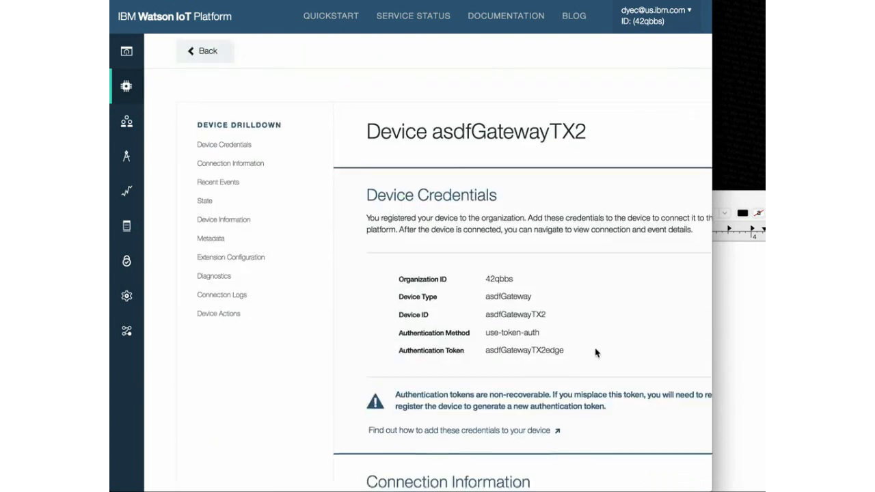
{"action": "scroll", "coordinate": [595, 352], "scroll_direction": "down", "scroll_amount": 2}
{"action": "mouse_move", "coordinate": [582, 300]}
{"action": "left_mouse_down"}
{"action": "mouse_move", "coordinate": [438, 269]}
{"action": "mouse_move", "coordinate": [400, 225]}
{"action": "mouse_move", "coordinate": [540, 263]}
{"action": "mouse_move", "coordinate": [566, 299]}
{"action": "left_mouse_up"}
{"action": "key", "text": "super+c"}
{"action": "left_click", "coordinate": [403, 227]}
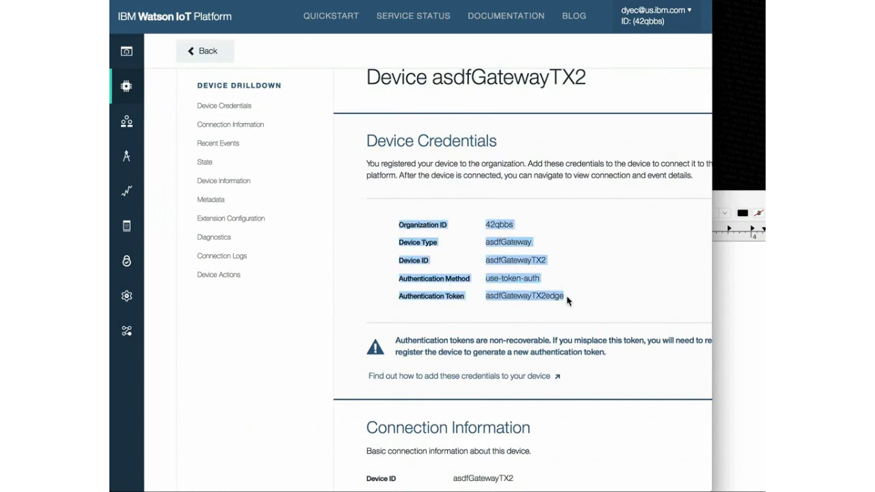
{"action": "left_click", "coordinate": [731, 198]}
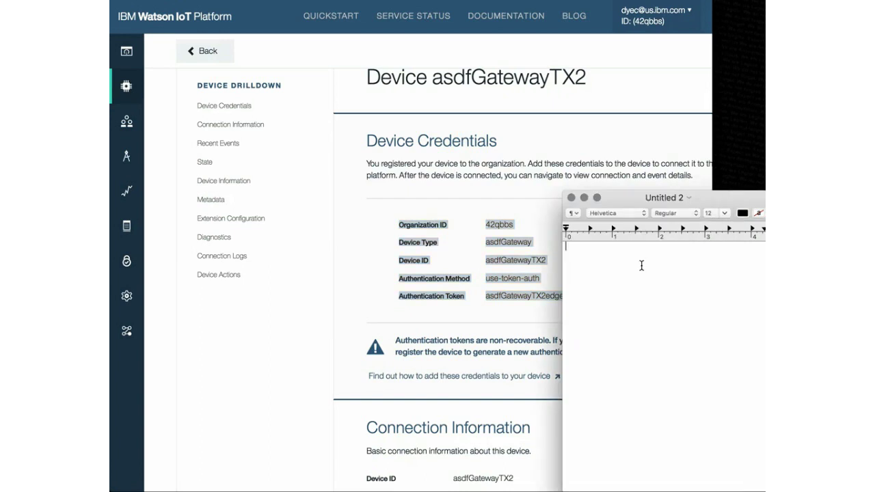
{"action": "key", "text": "super+v"}
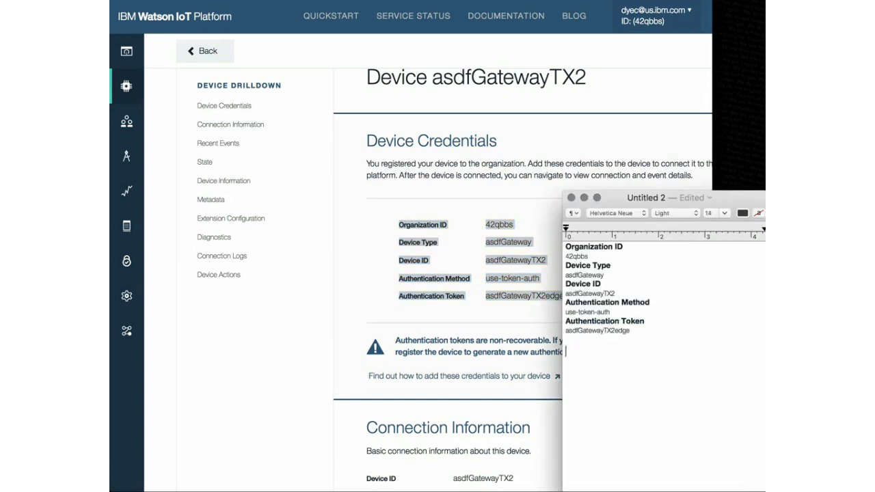
Review the asdfGatewayTX2 device page and return to the Browse Devices list.
{"action": "left_click", "coordinate": [486, 207]}
{"action": "left_click", "coordinate": [572, 244]}
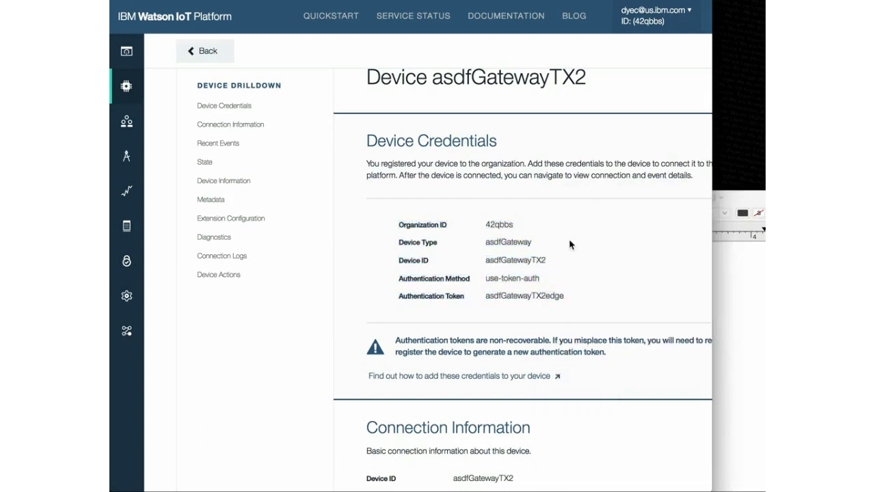
{"action": "scroll", "coordinate": [582, 237], "scroll_direction": "down", "scroll_amount": 10}
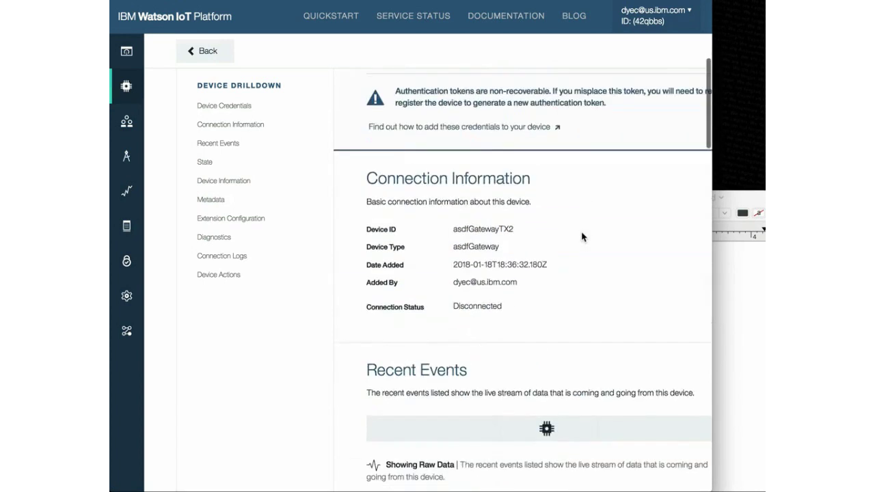
{"action": "scroll", "coordinate": [582, 236], "scroll_direction": "down", "scroll_amount": 5}
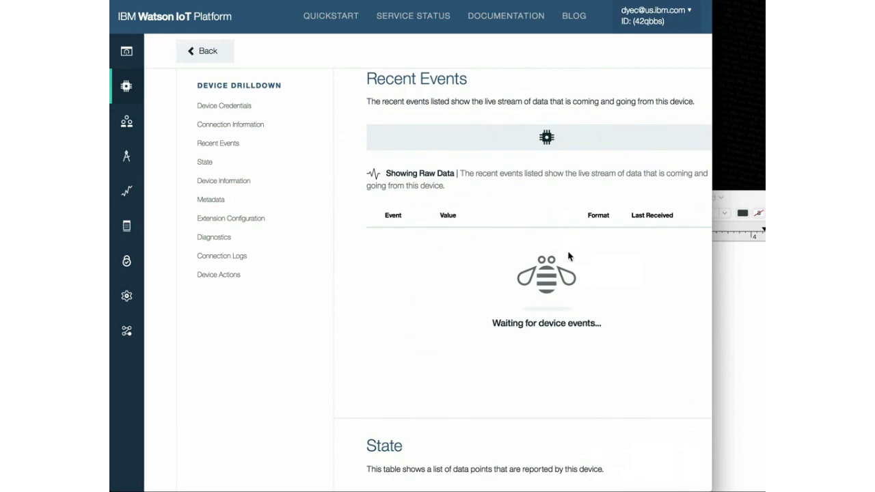
{"action": "scroll", "coordinate": [565, 258], "scroll_direction": "down", "scroll_amount": 8}
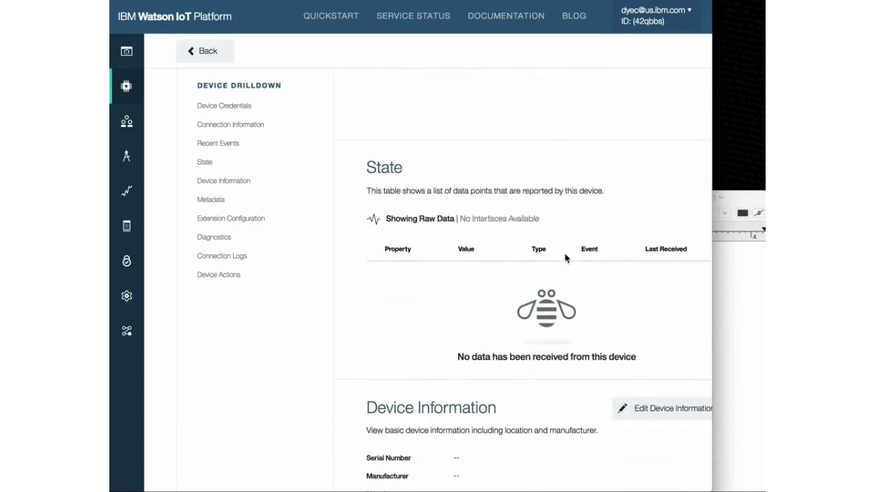
{"action": "scroll", "coordinate": [565, 258], "scroll_direction": "down", "scroll_amount": 5}
{"action": "scroll", "coordinate": [566, 256], "scroll_direction": "up", "scroll_amount": 15}
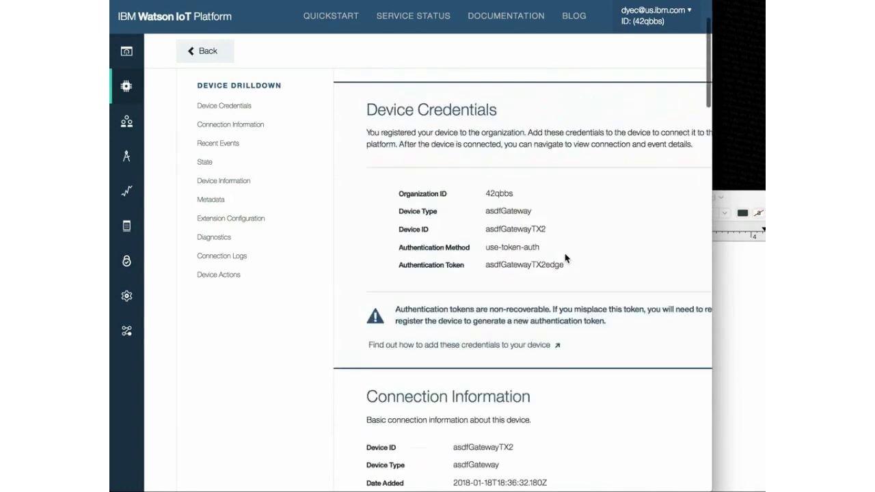
{"action": "left_click", "coordinate": [203, 54]}
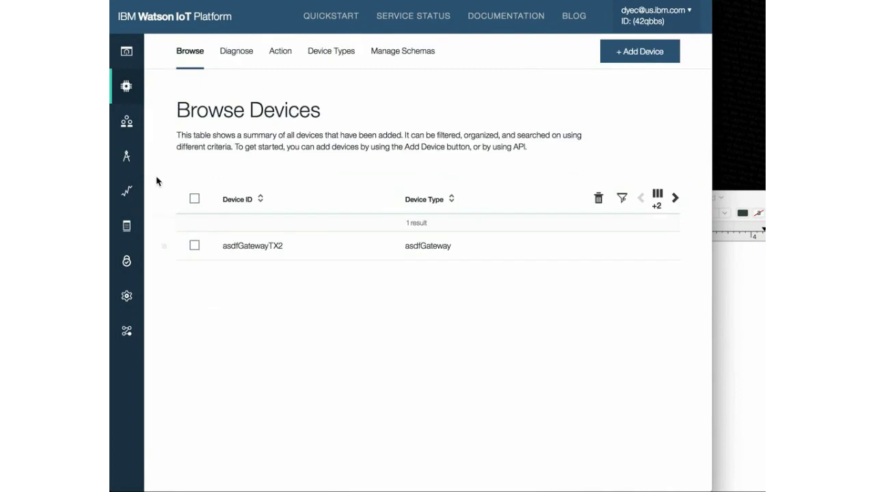
From Apps, generate a Standard Application API key, copying the key and token first.
{"action": "mouse_move", "coordinate": [133, 300]}
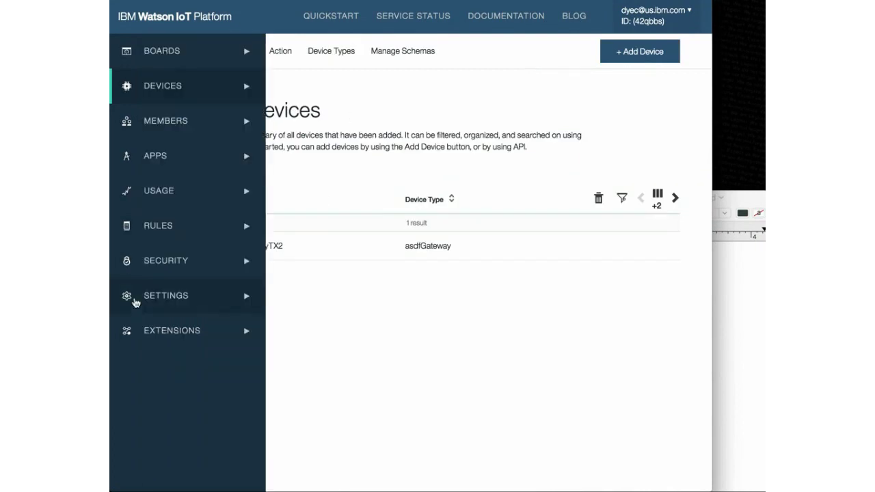
{"action": "left_click", "coordinate": [156, 155]}
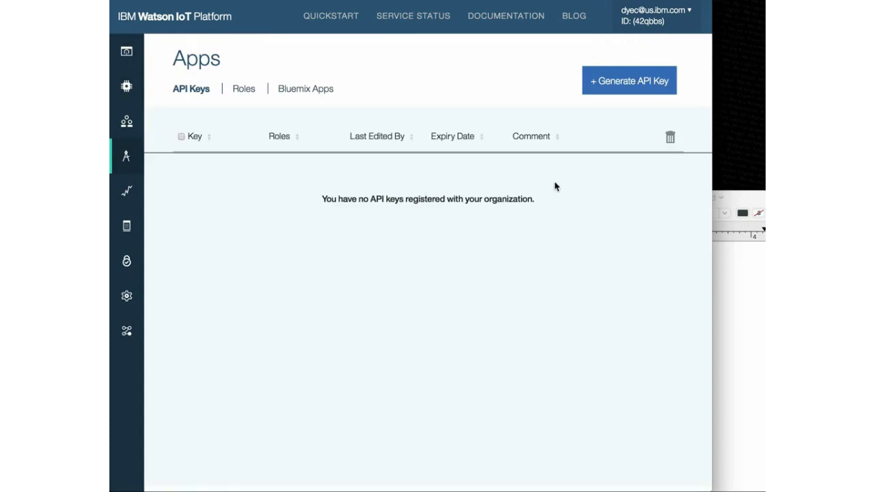
{"action": "left_click", "coordinate": [620, 70]}
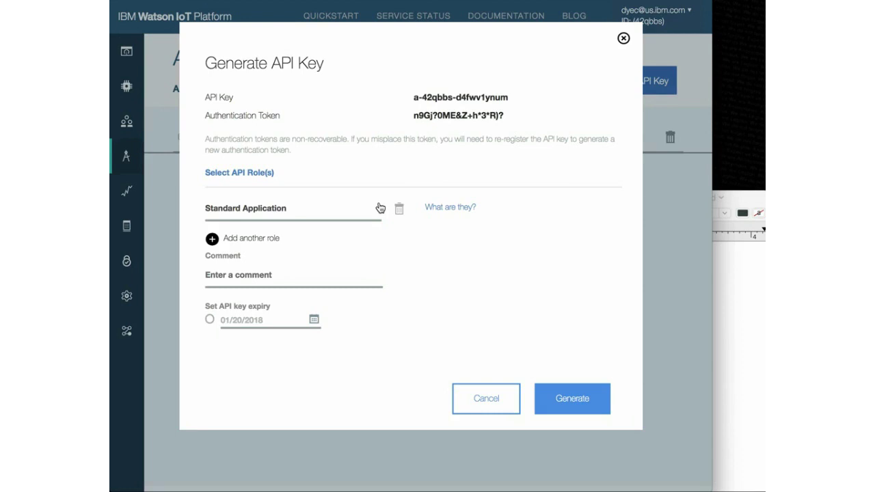
{"action": "left_click_drag", "start_coordinate": [507, 120], "coordinate": [207, 100]}
{"action": "key", "text": "super+c"}
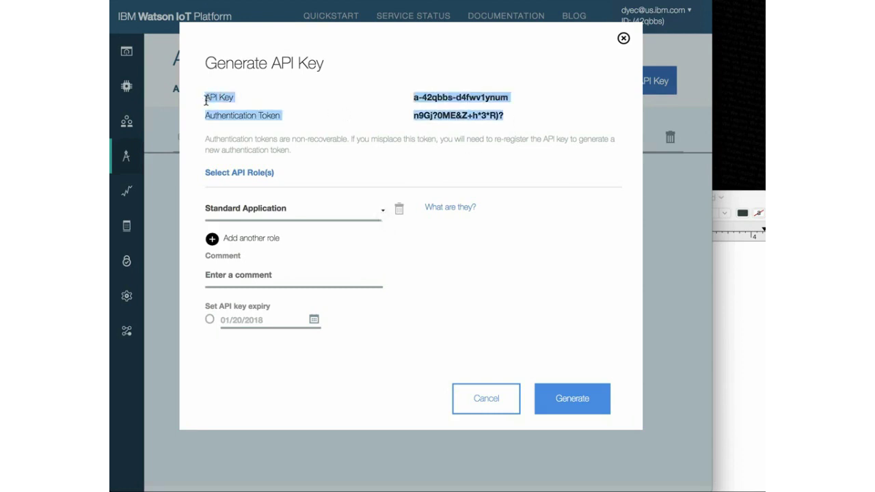
{"action": "left_click", "coordinate": [508, 241]}
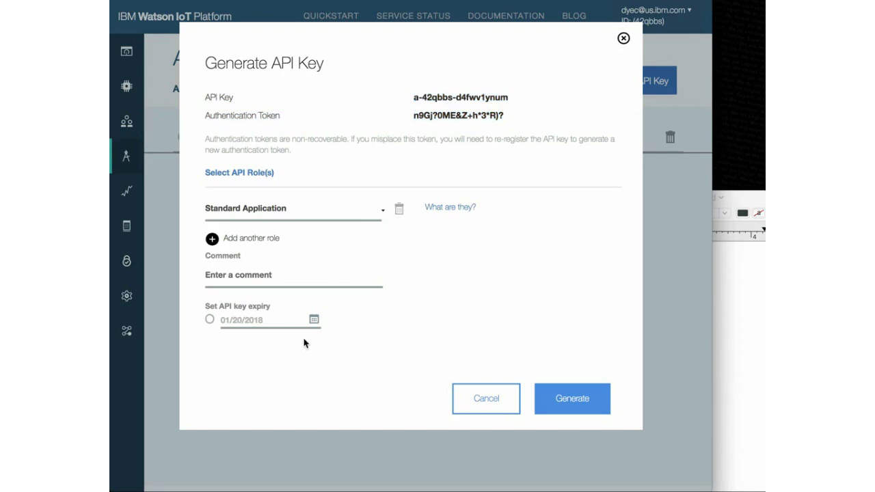
{"action": "left_click", "coordinate": [576, 402]}
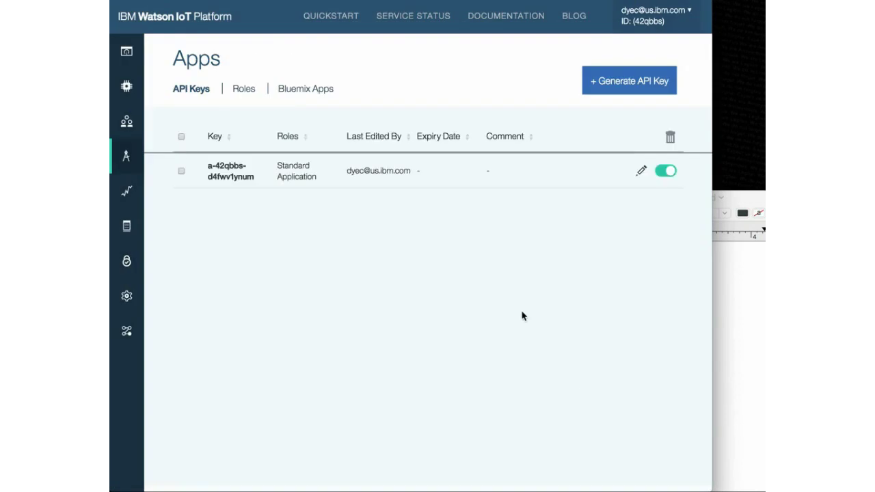
Paste the API key and token below the device credentials in TextEdit, then return to the browser.
{"action": "left_click", "coordinate": [747, 341]}
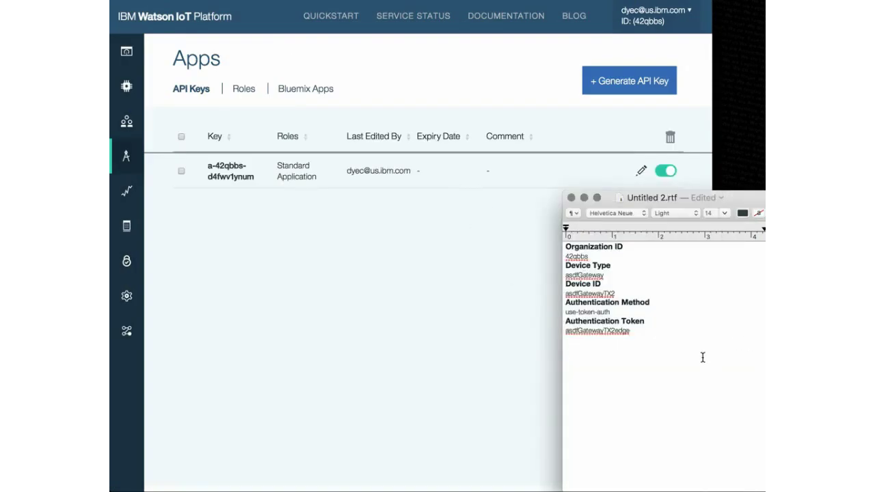
{"action": "key", "text": "super+v"}
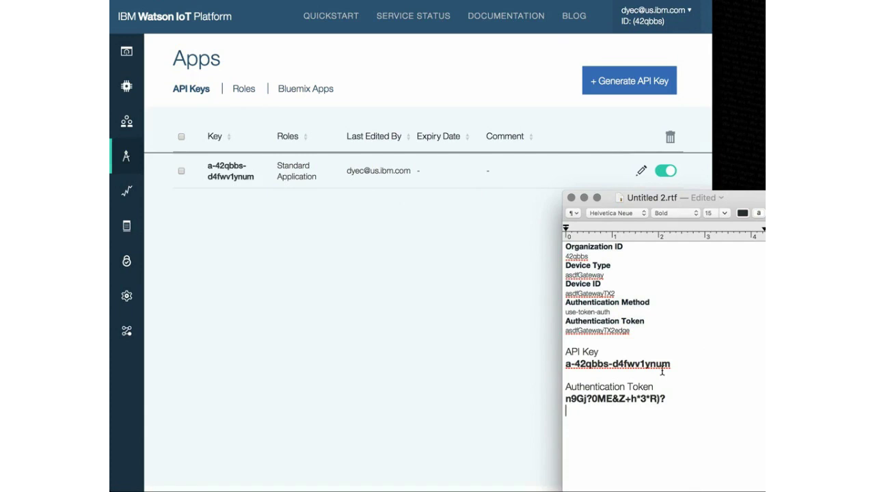
{"action": "left_click", "coordinate": [130, 94]}
{"action": "left_click", "coordinate": [129, 92]}
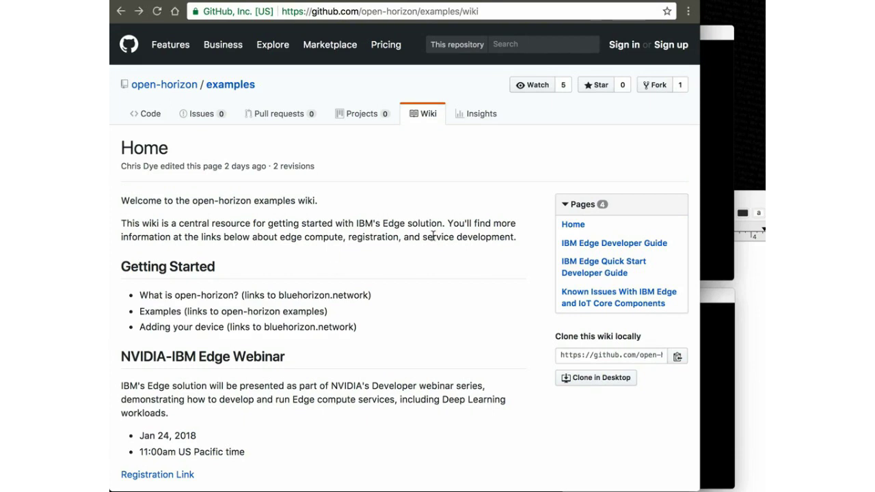
Open the IBM Edge Quick Start Developer Guide wiki page and scroll to Prepare Your Edge Node.
{"action": "left_click", "coordinate": [617, 271]}
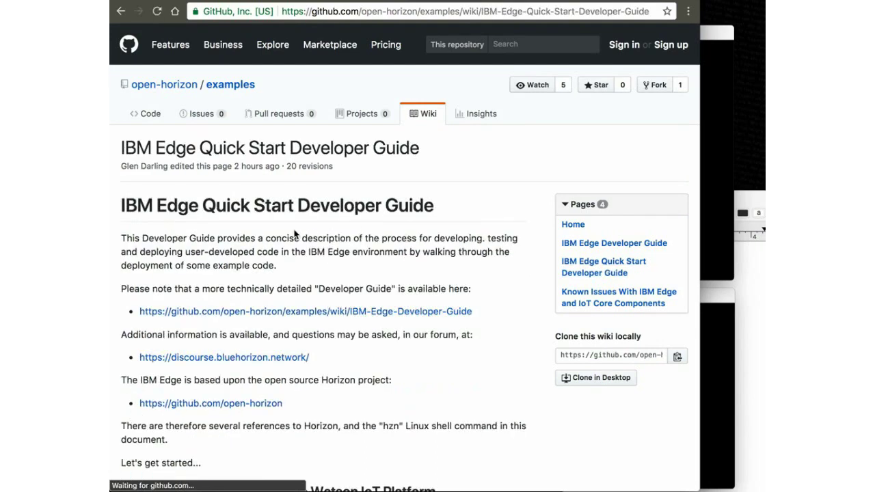
{"action": "scroll", "coordinate": [295, 235], "scroll_direction": "down", "scroll_amount": 3}
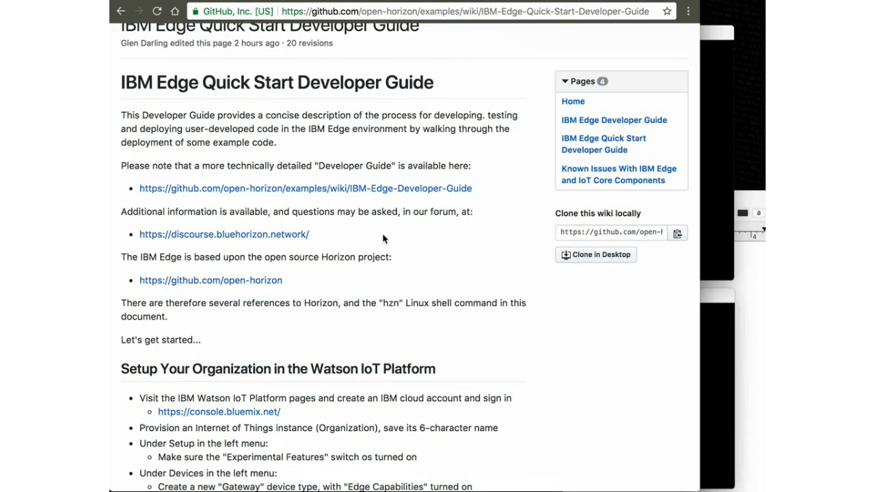
{"action": "scroll", "coordinate": [383, 239], "scroll_direction": "down", "scroll_amount": 1}
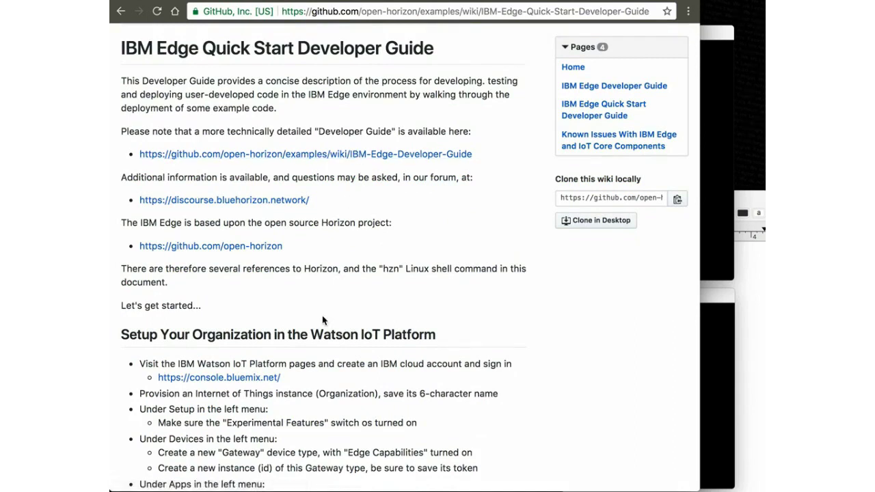
{"action": "scroll", "coordinate": [324, 320], "scroll_direction": "down", "scroll_amount": 3}
{"action": "scroll", "coordinate": [301, 206], "scroll_direction": "down", "scroll_amount": 5}
{"action": "scroll", "coordinate": [300, 207], "scroll_direction": "down", "scroll_amount": 1}
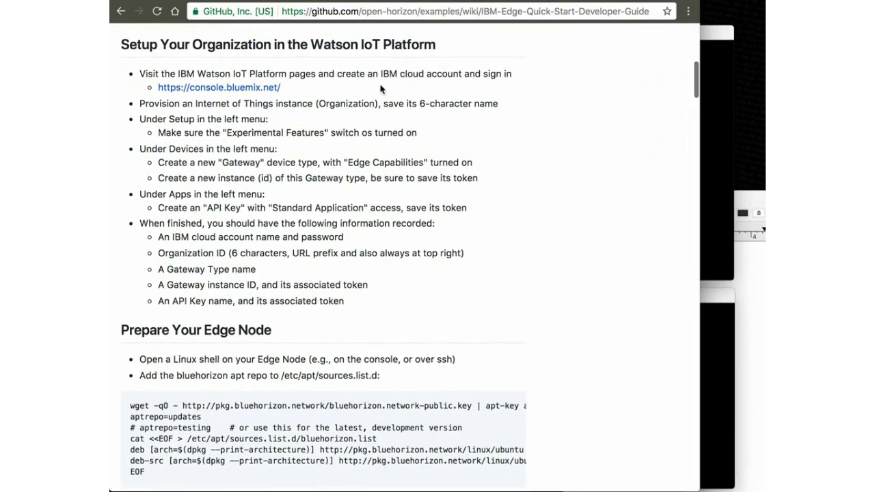
{"action": "scroll", "coordinate": [338, 331], "scroll_direction": "down", "scroll_amount": 8}
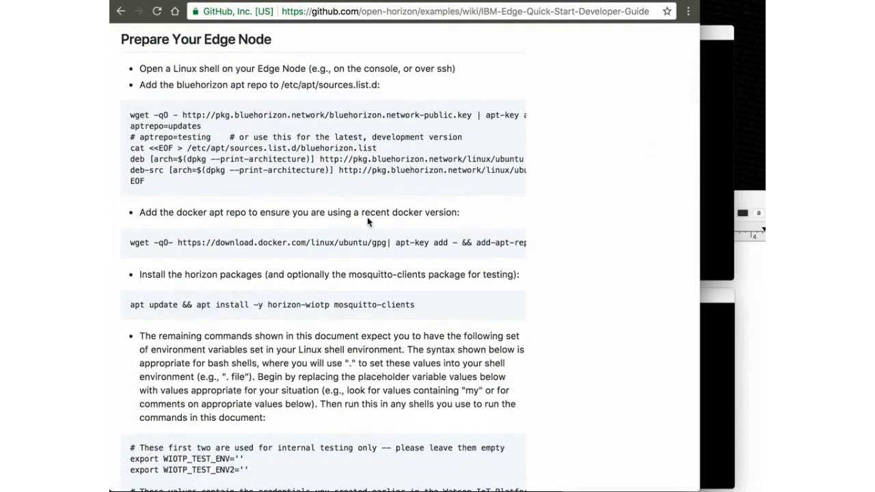